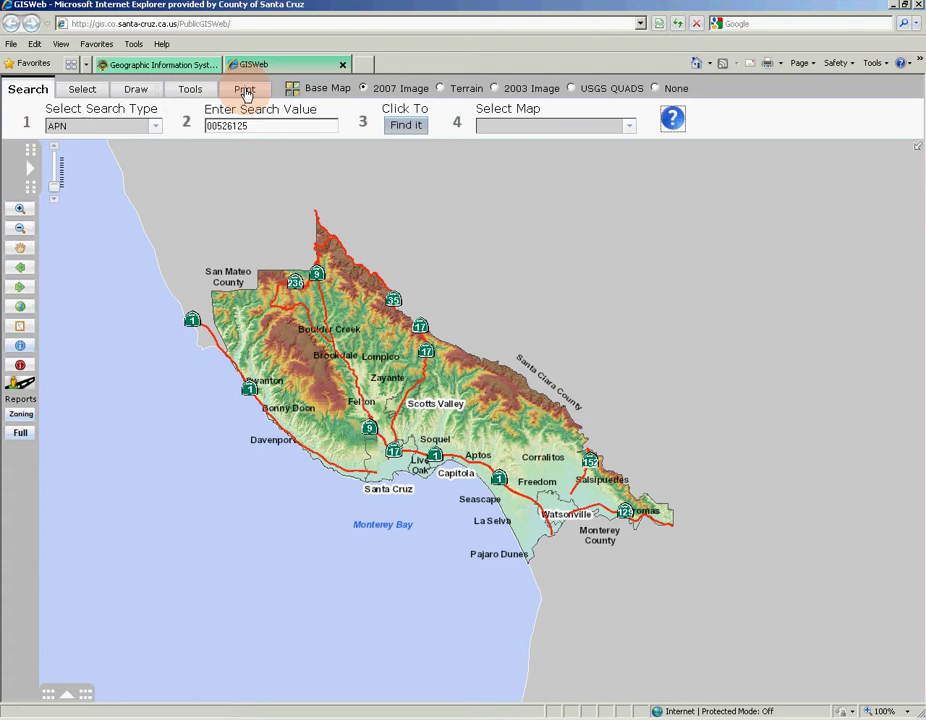
# Step: Browse the print, measurement, drawing and selection tool tabs, then return to parcel search by APN
pyautogui.click(245, 90)
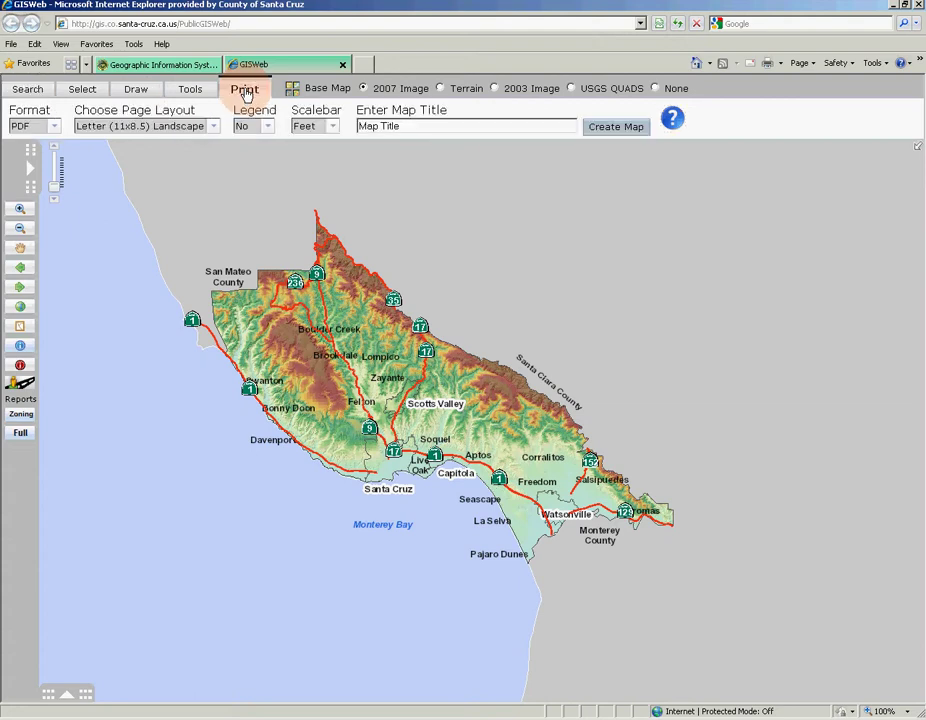
pyautogui.click(191, 90)
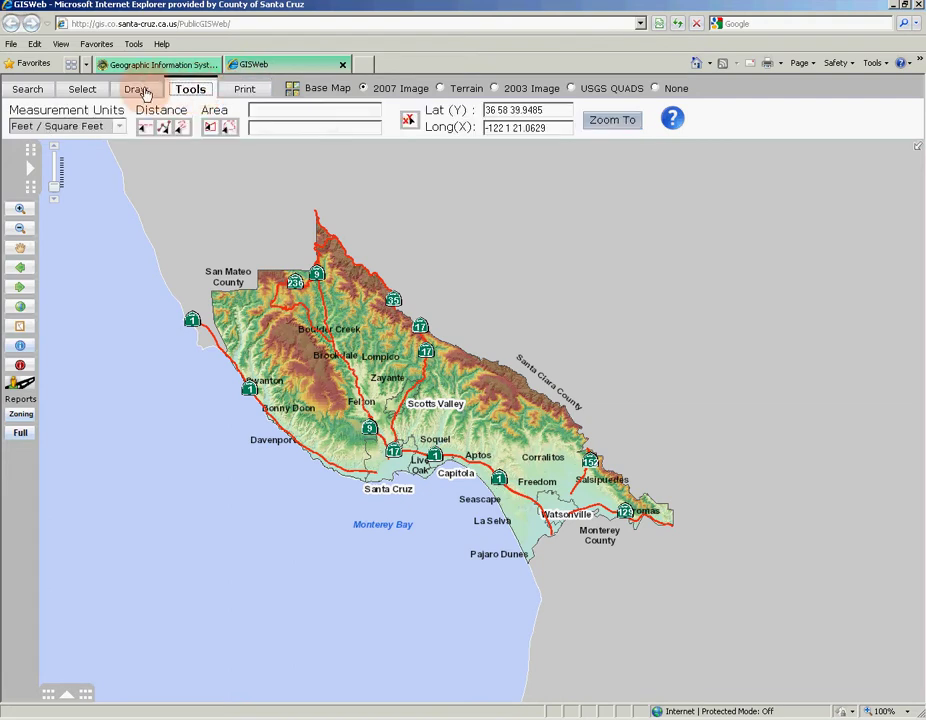
pyautogui.click(143, 91)
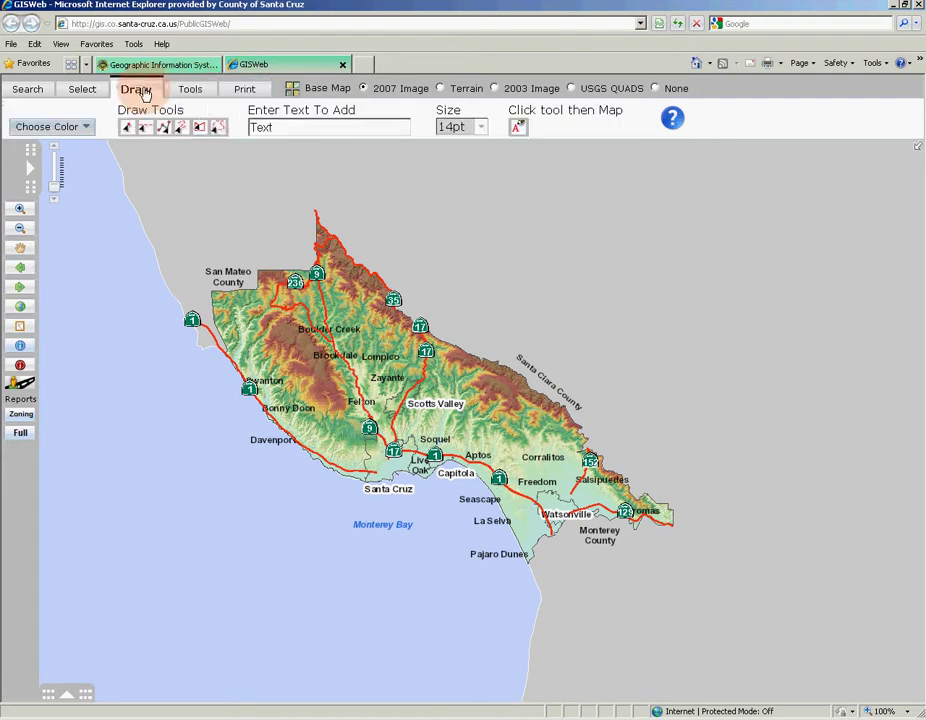
pyautogui.click(84, 91)
pyautogui.click(34, 91)
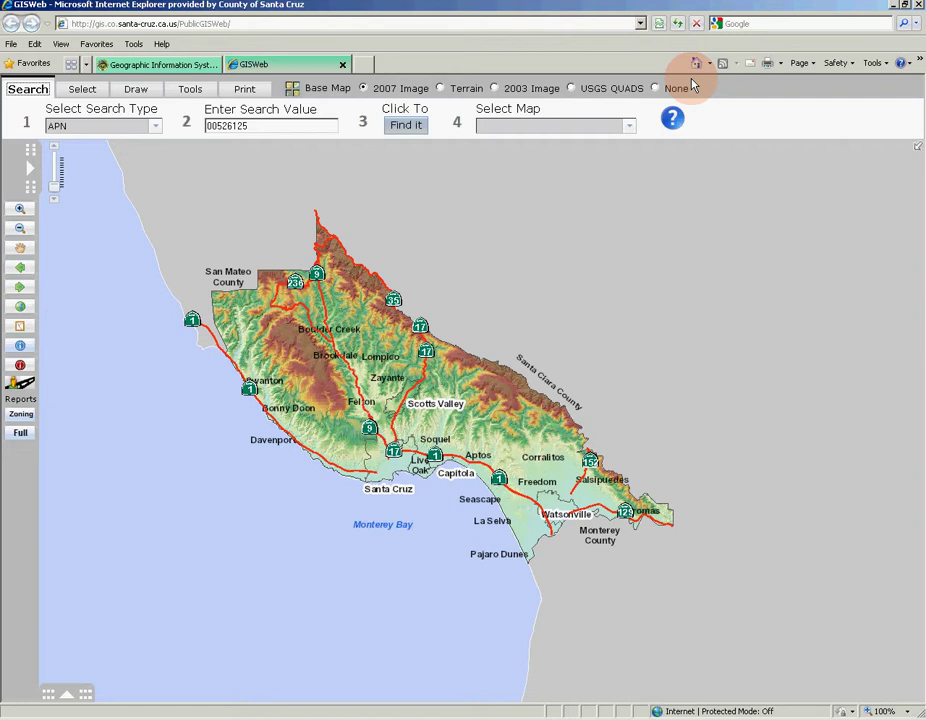
pyautogui.click(155, 130)
pyautogui.click(155, 130)
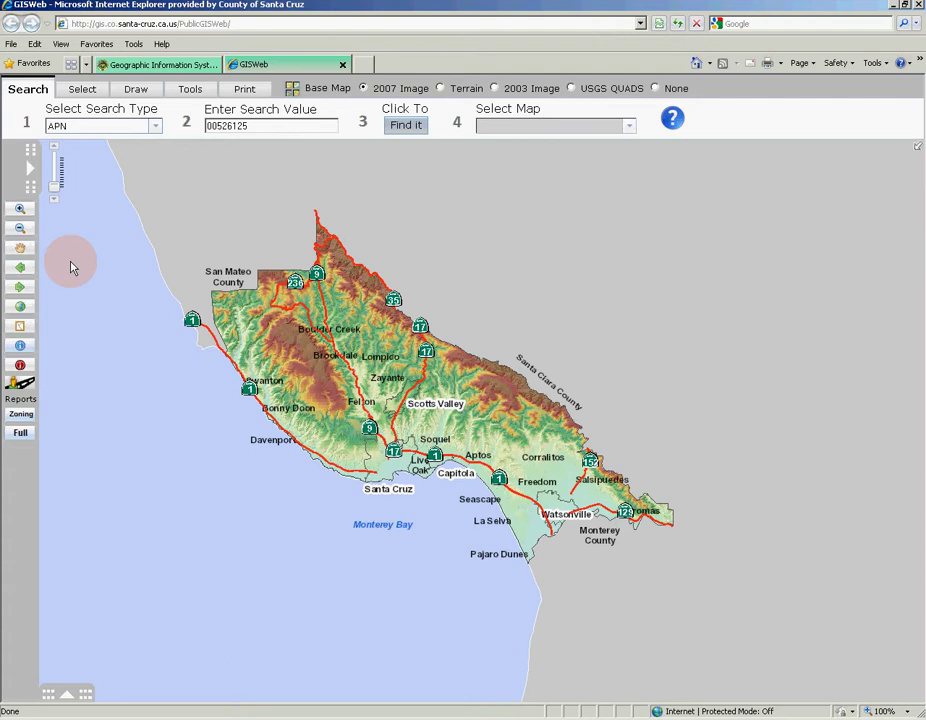
# Step: Zoom into the Scotts Valley area's aerial imagery, then zoom back out one level
pyautogui.click(21, 211)
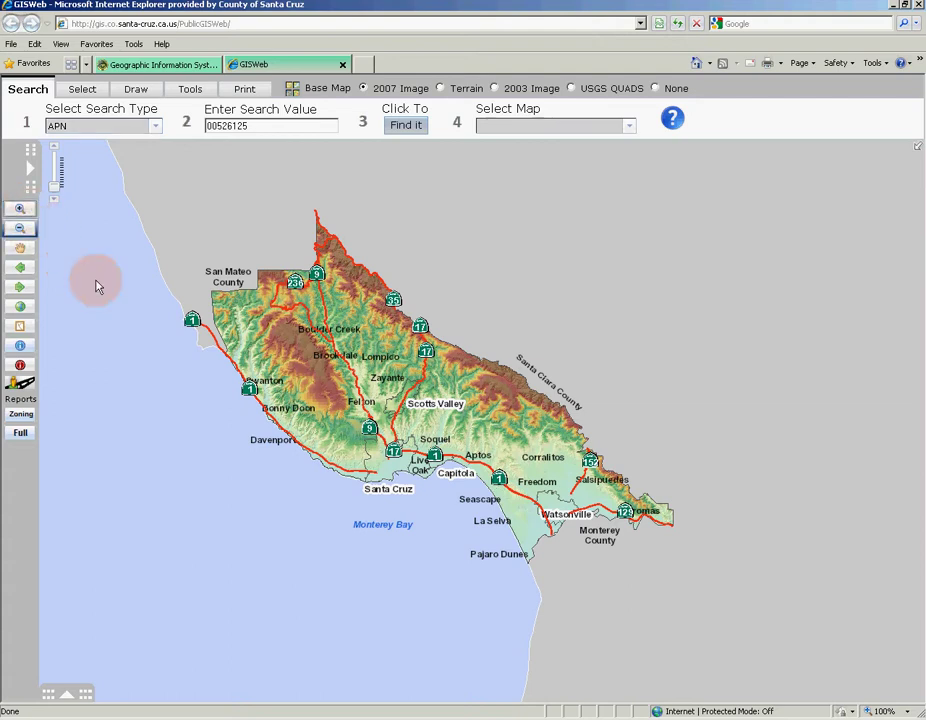
pyautogui.moveTo(427, 411); pyautogui.dragTo(470, 448)
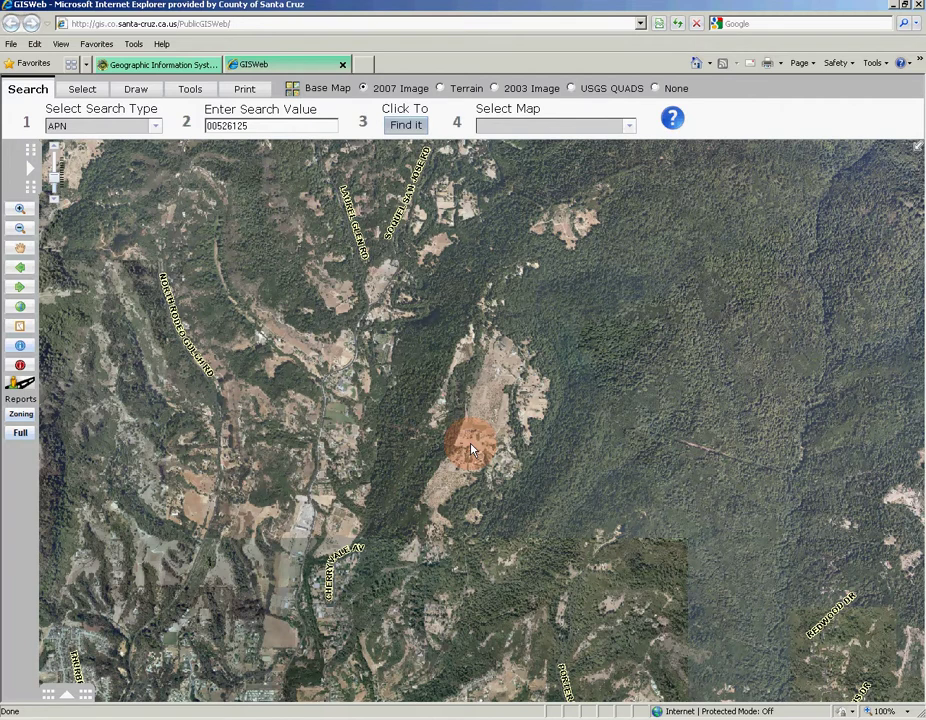
pyautogui.click(472, 449)
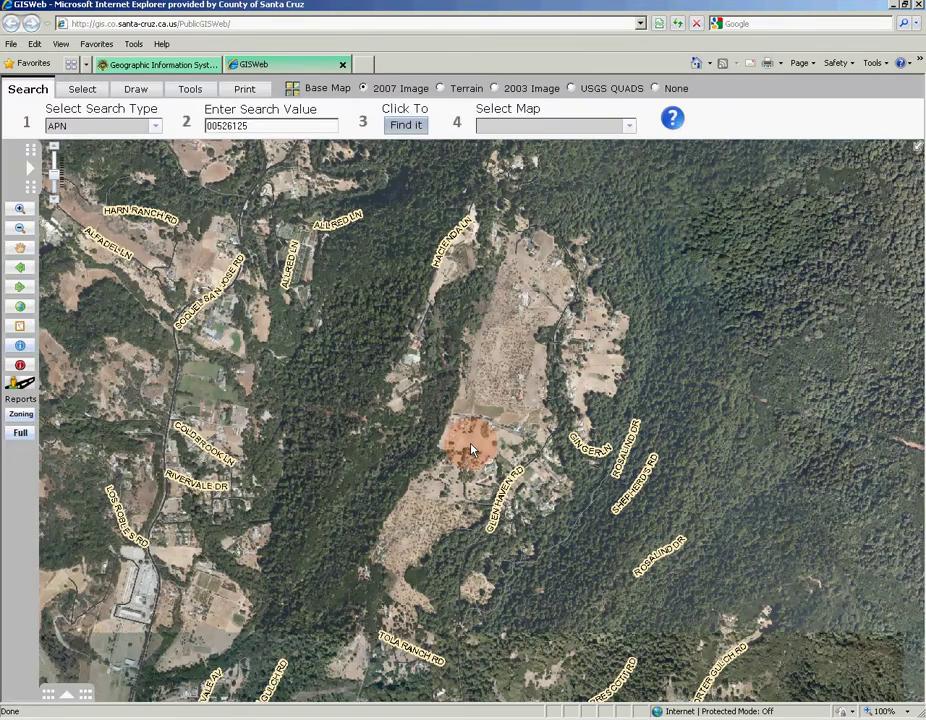
pyautogui.click(472, 449)
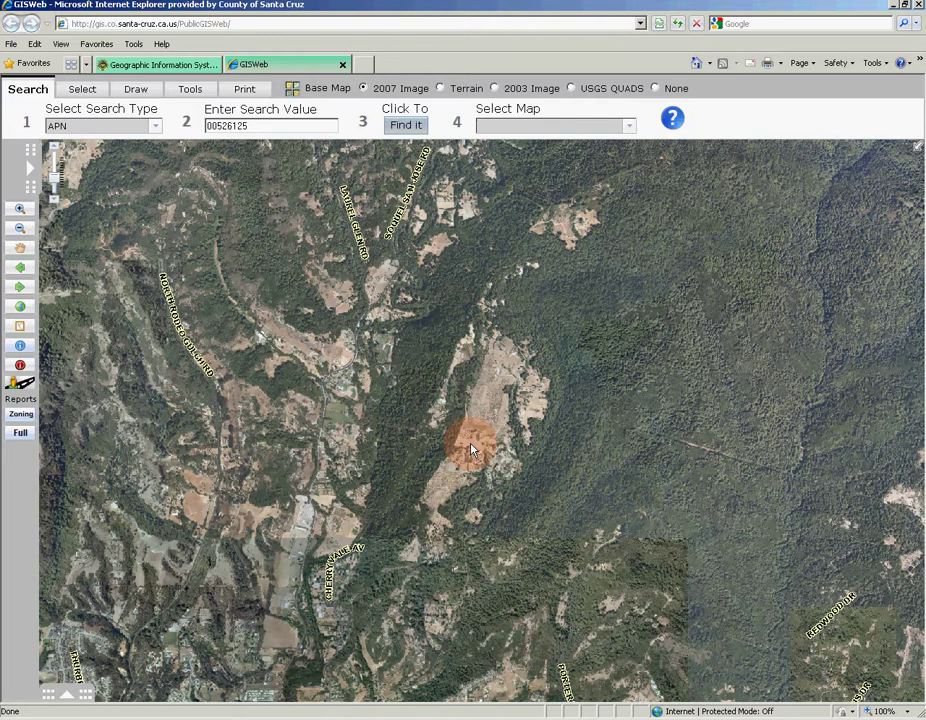
# Step: Pan the aerial view to reveal land further west, checking it with Zoom Prev and Zoom Next
pyautogui.click(24, 250)
pyautogui.moveTo(287, 373)
pyautogui.mouseDown()
pyautogui.moveTo(446, 358)
pyautogui.moveTo(459, 365)
pyautogui.mouseUp()
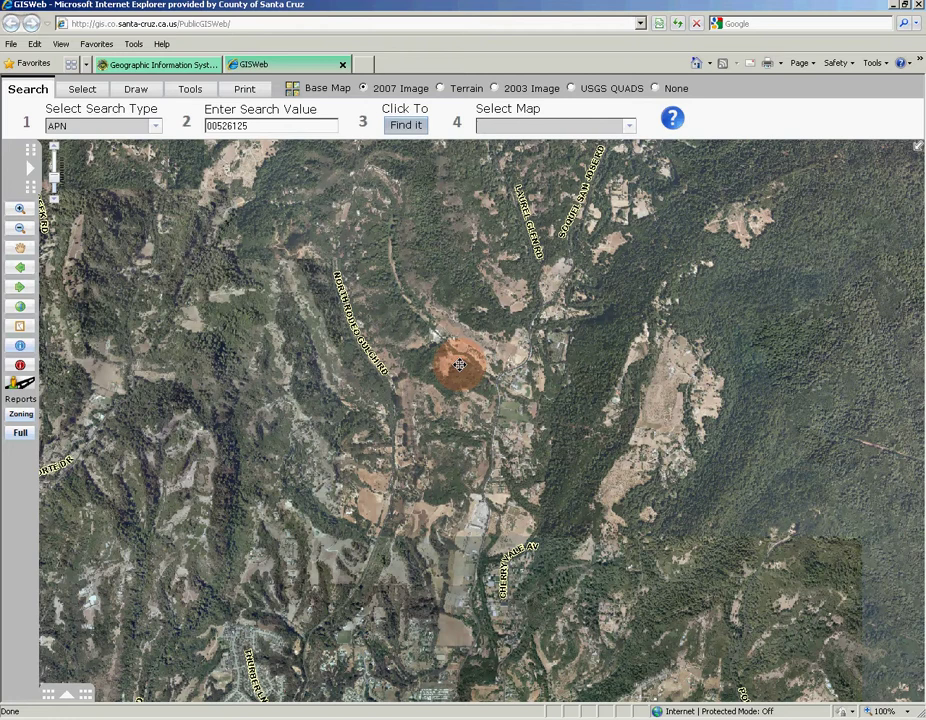
pyautogui.click(22, 270)
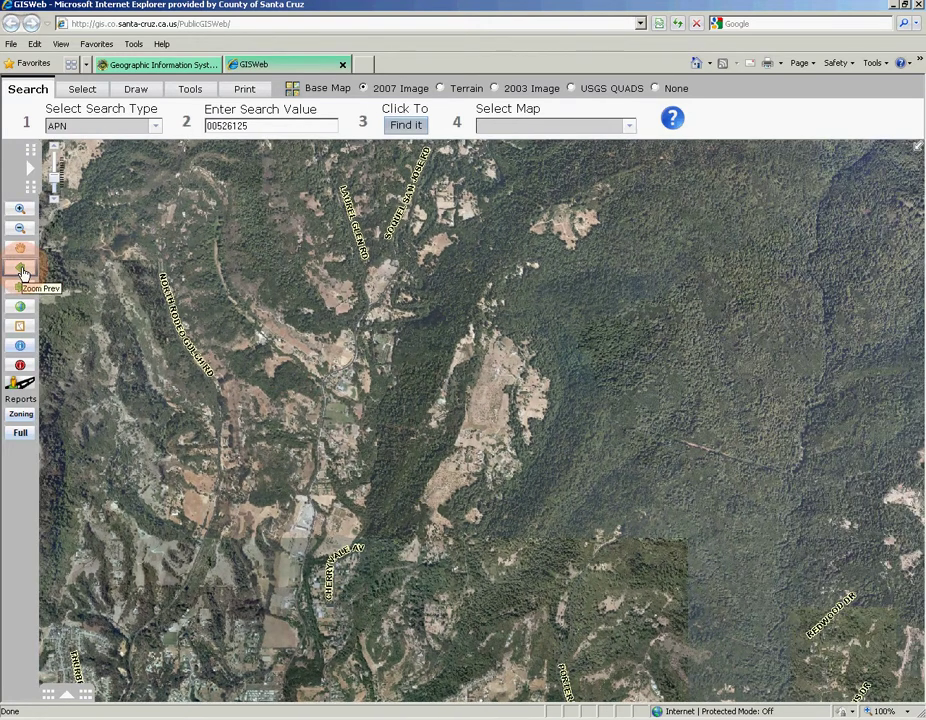
pyautogui.click(22, 289)
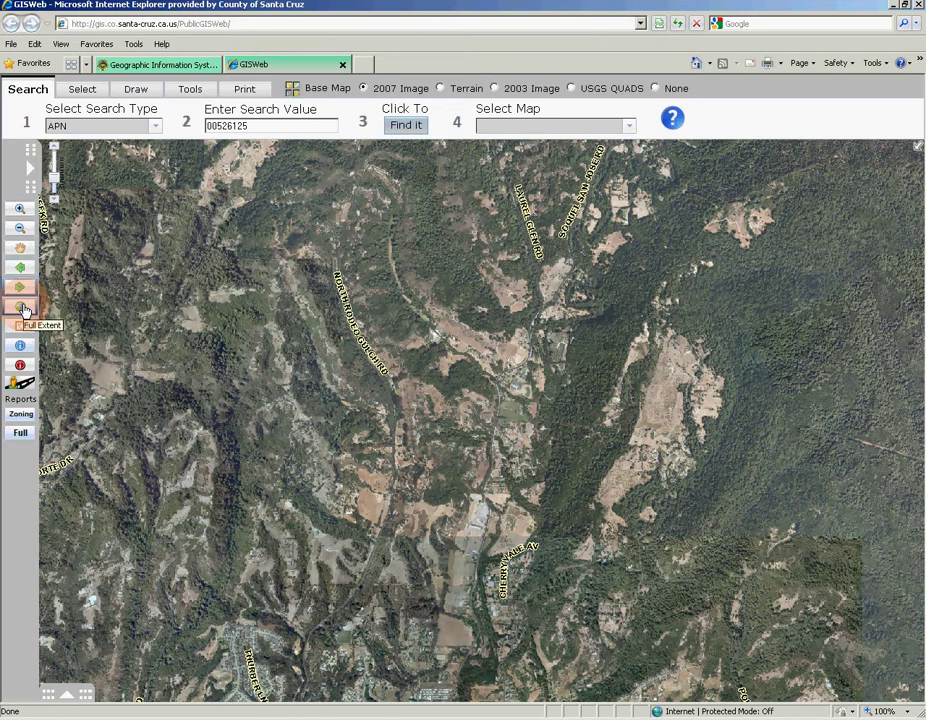
# Step: Return the map to the full Santa Cruz County extent
pyautogui.click(24, 310)
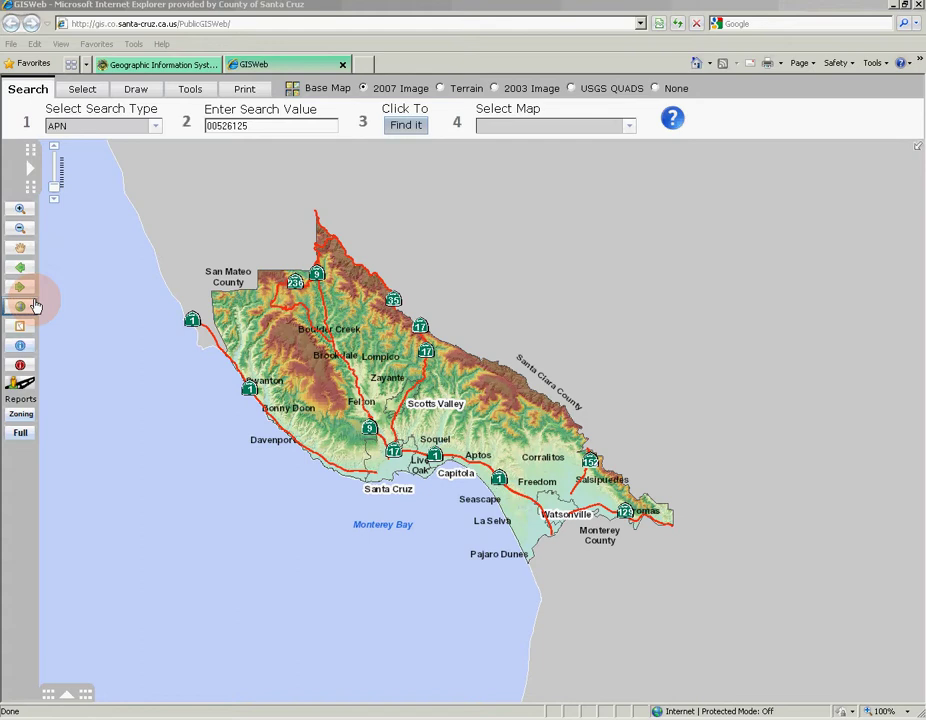
# Step: In the Layers panel, collapse Transportation and Parcel Related and expand Biotic and Water Resources
pyautogui.click(31, 172)
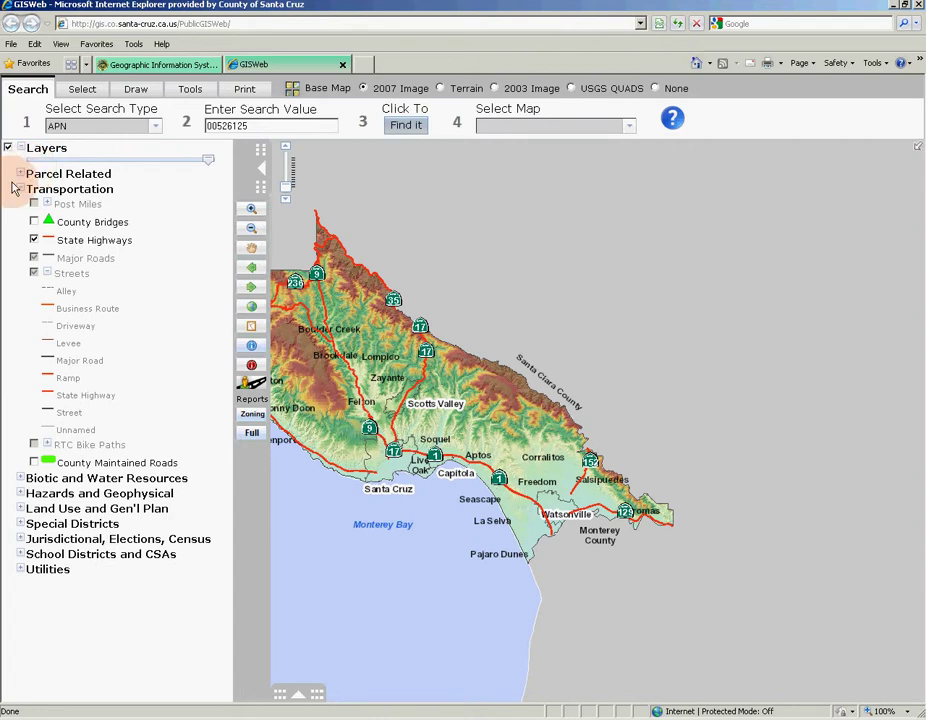
pyautogui.click(20, 189)
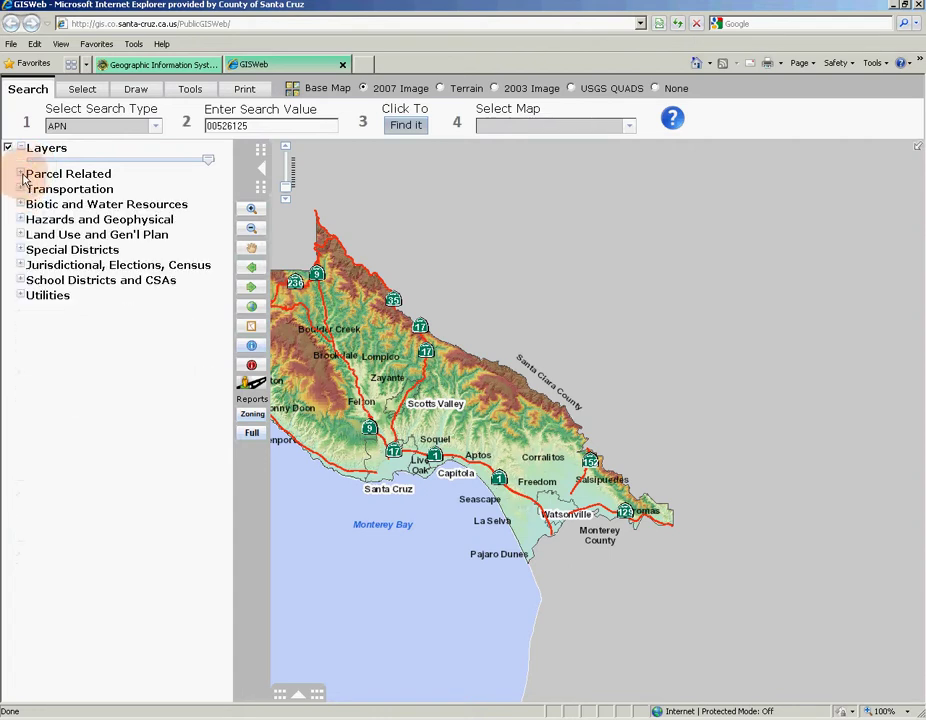
pyautogui.click(21, 174)
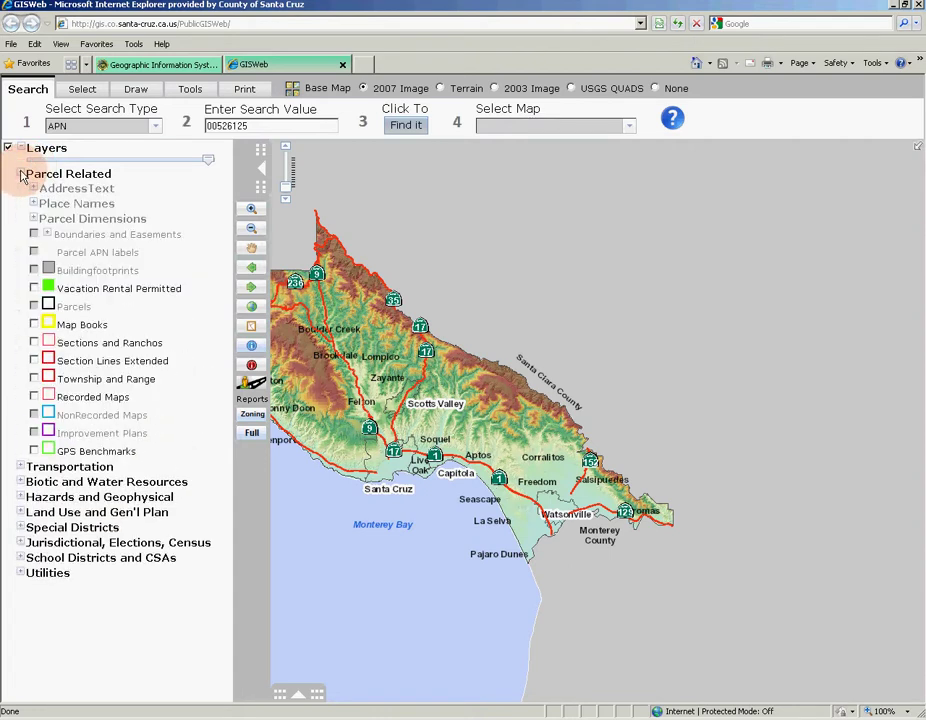
pyautogui.click(21, 174)
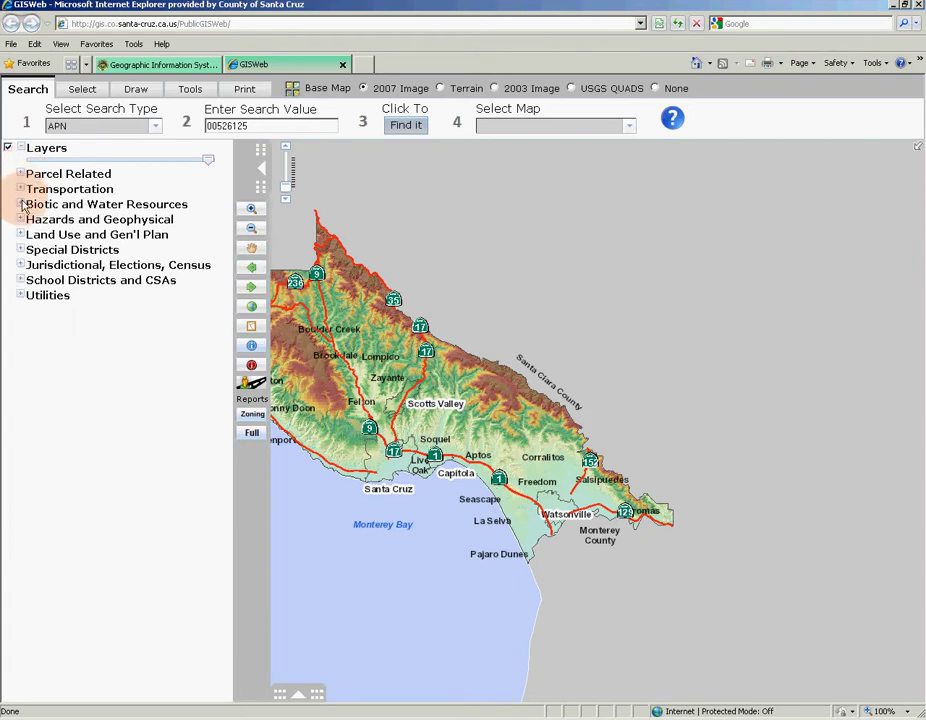
pyautogui.click(21, 204)
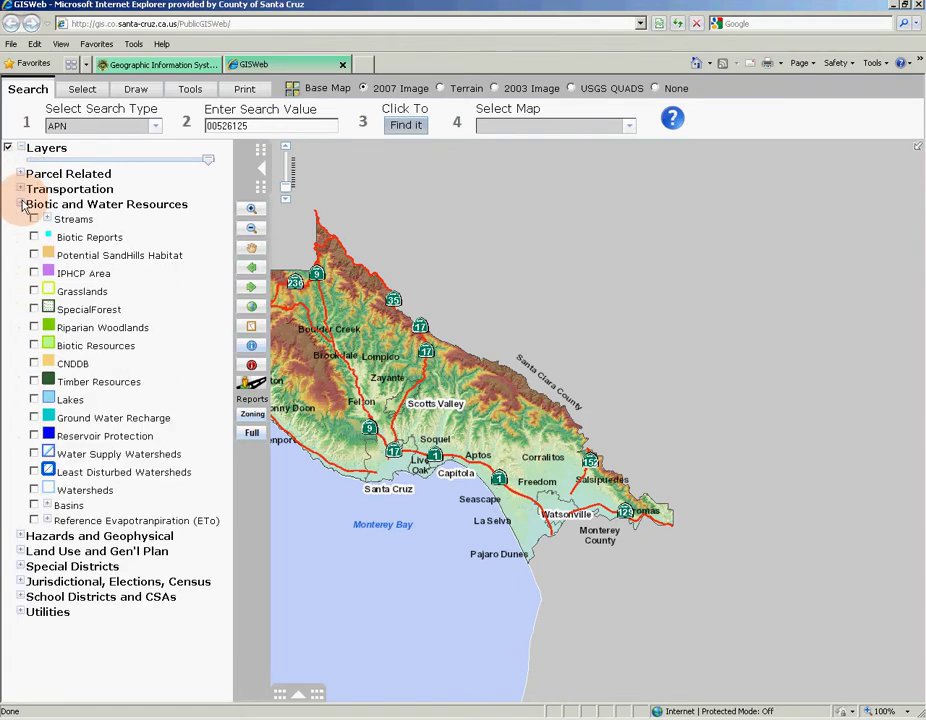
pyautogui.click(21, 204)
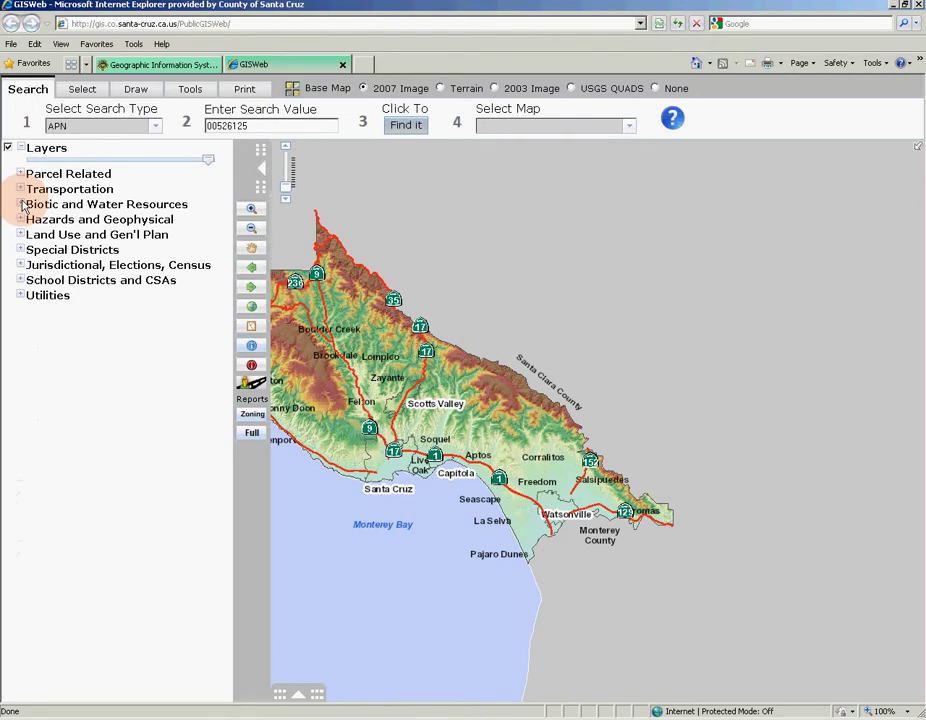
pyautogui.click(21, 204)
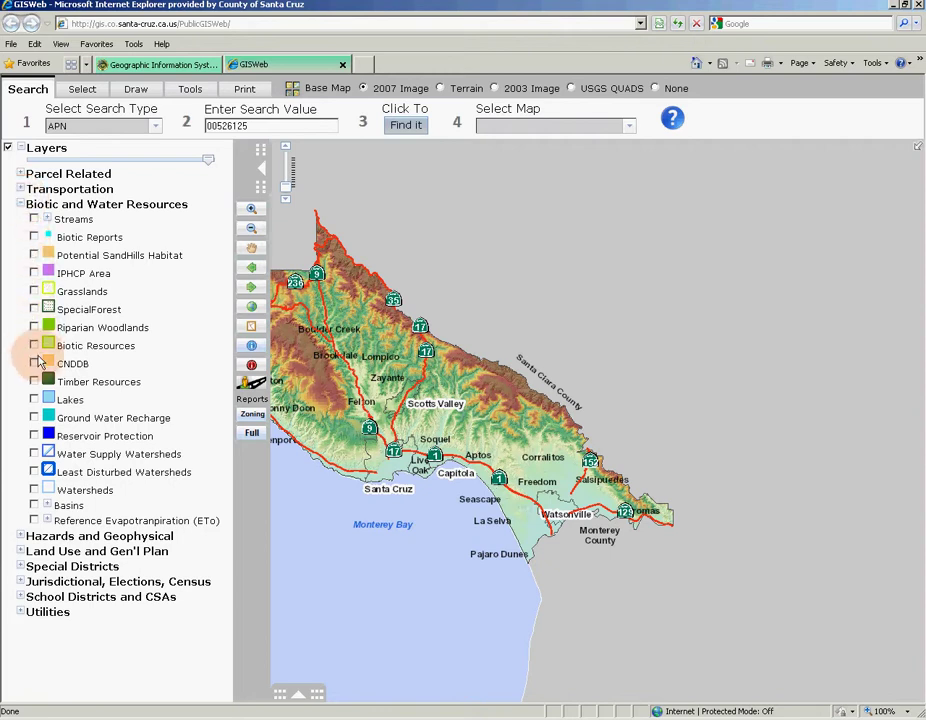
# Step: Turn on the Grasslands, SpecialForest, Lakes and Water Supply Watersheds layers
pyautogui.click(34, 291)
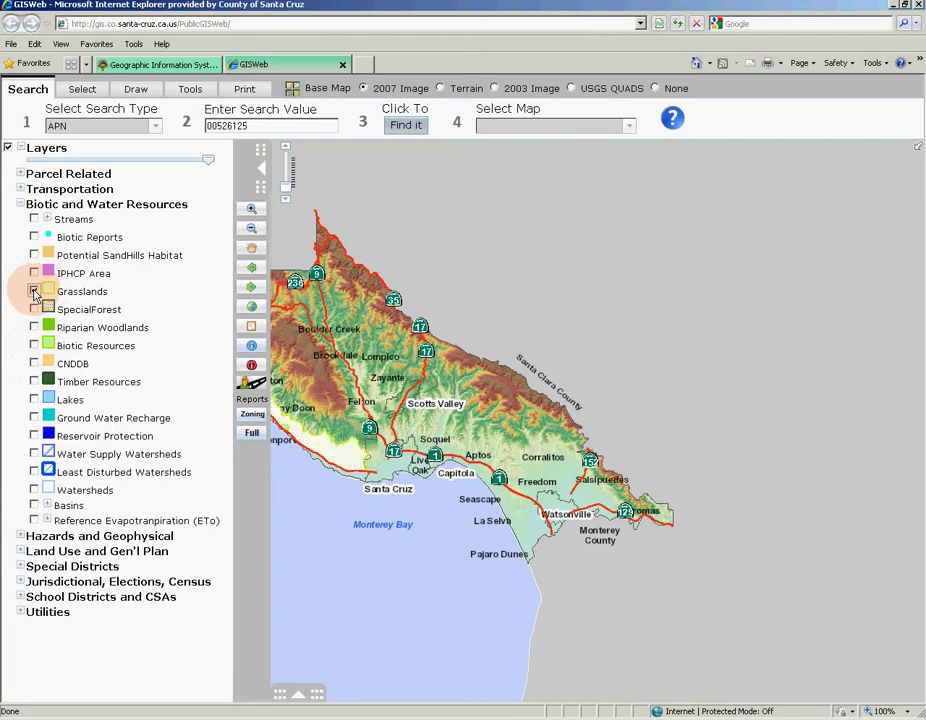
pyautogui.click(34, 309)
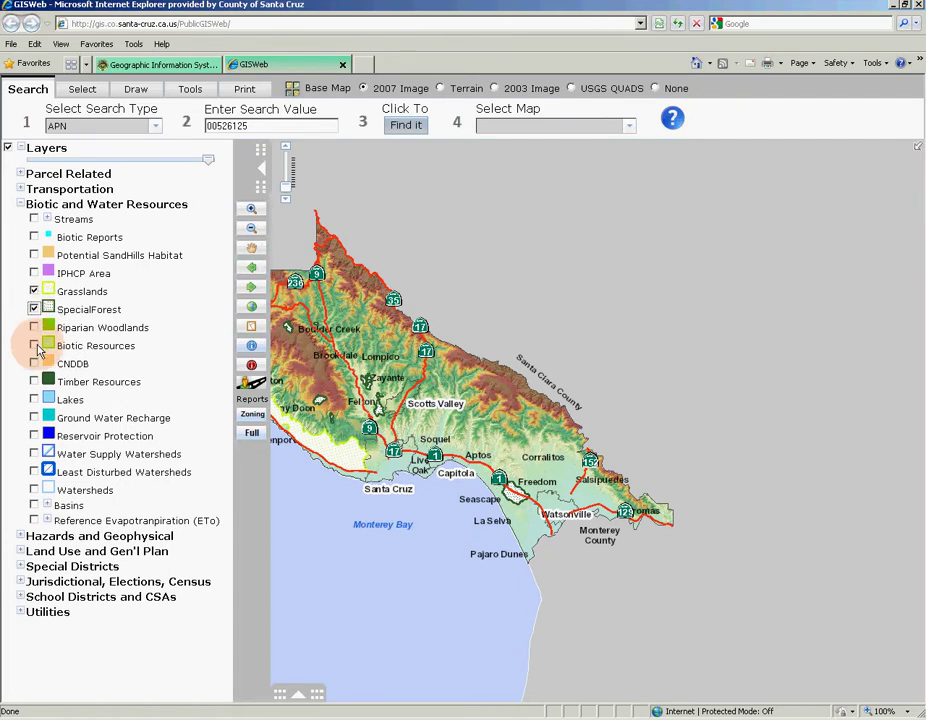
pyautogui.click(34, 400)
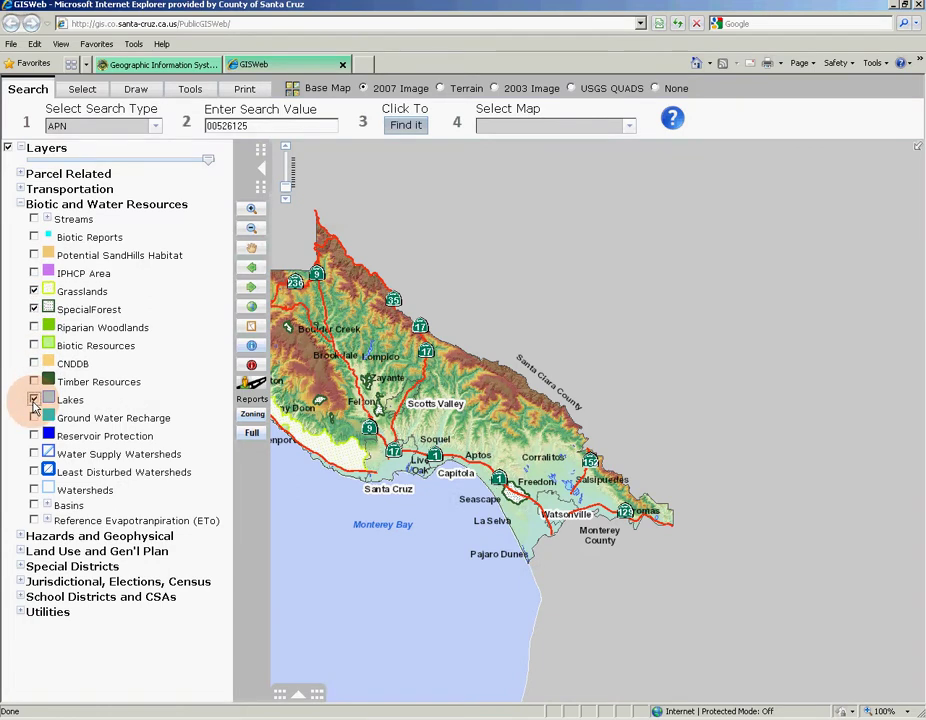
pyautogui.click(35, 454)
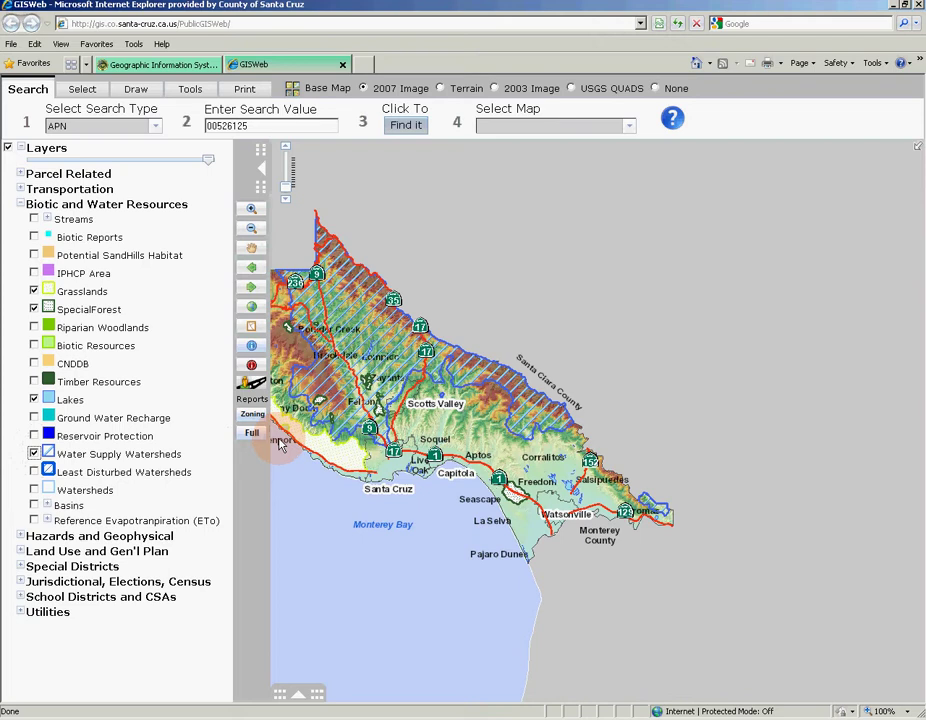
# Step: Collapse the Layers panel to widen the map and open the parcel results panel below it
pyautogui.click(263, 172)
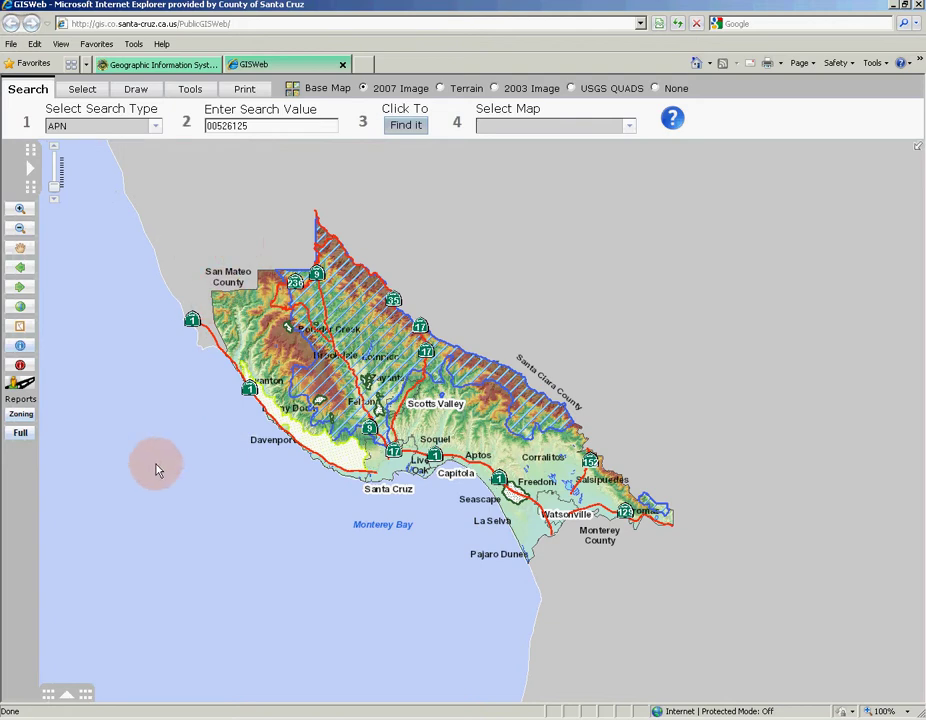
pyautogui.click(62, 701)
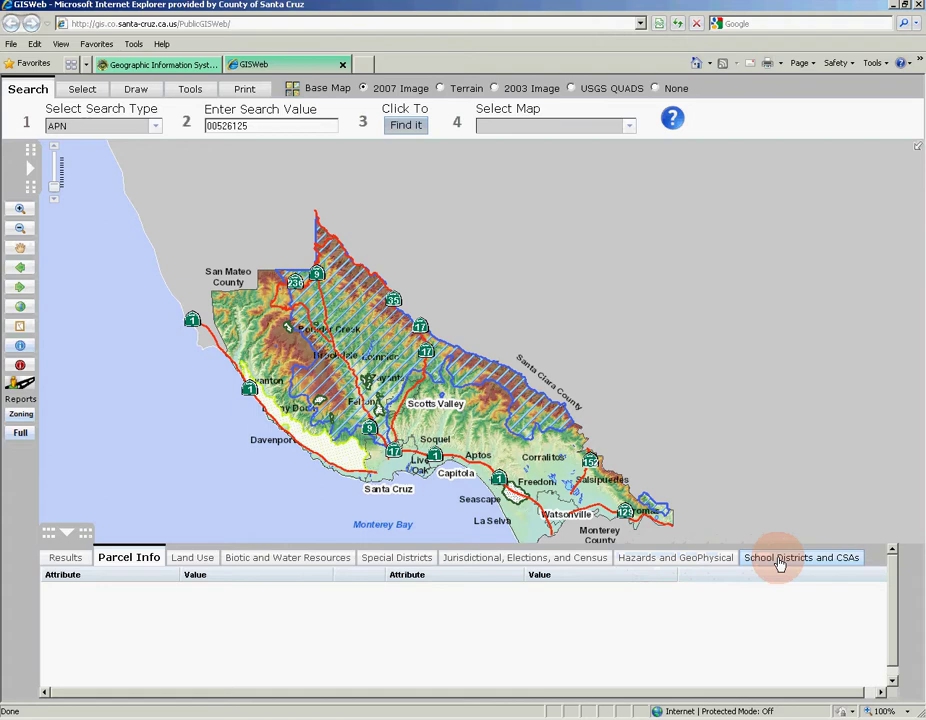
# Step: Close the results panel and open the GISWeb Online Help page in a new browser tab
pyautogui.click(62, 538)
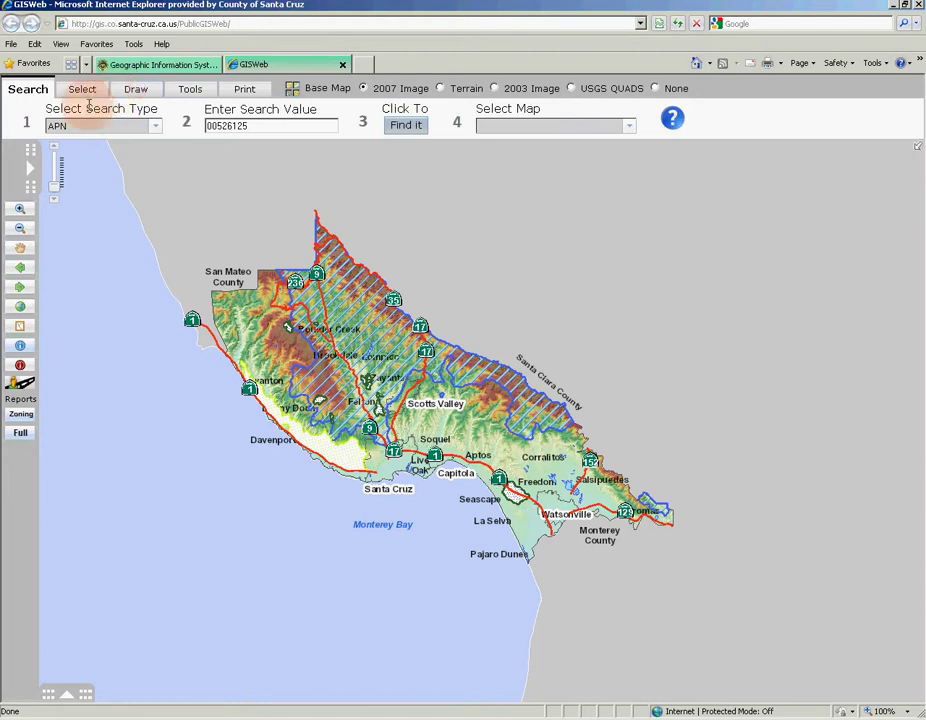
pyautogui.rightClick(674, 120)
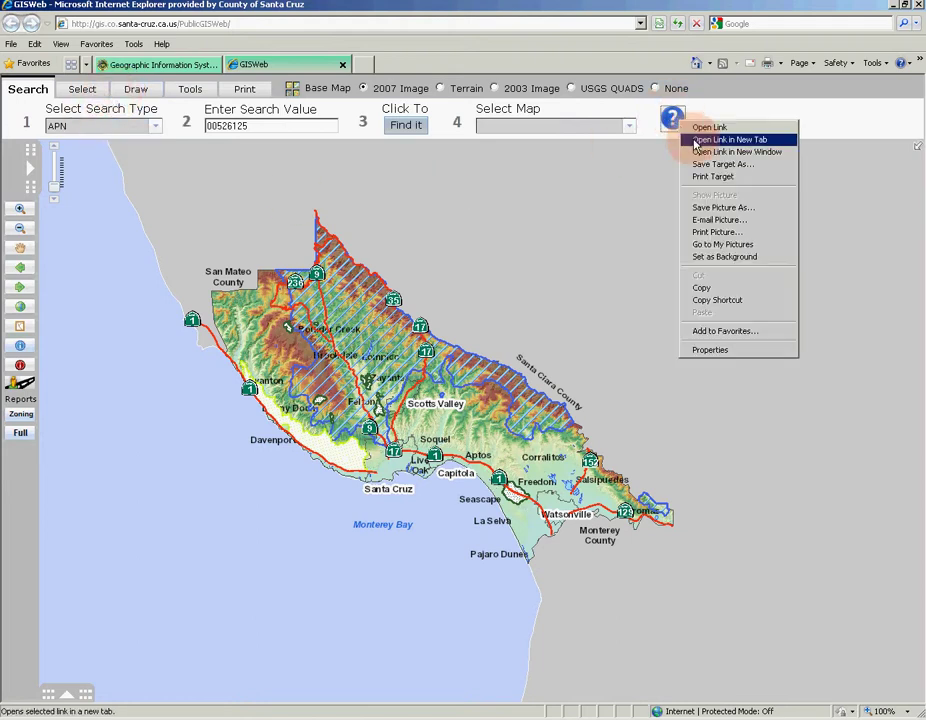
pyautogui.click(697, 146)
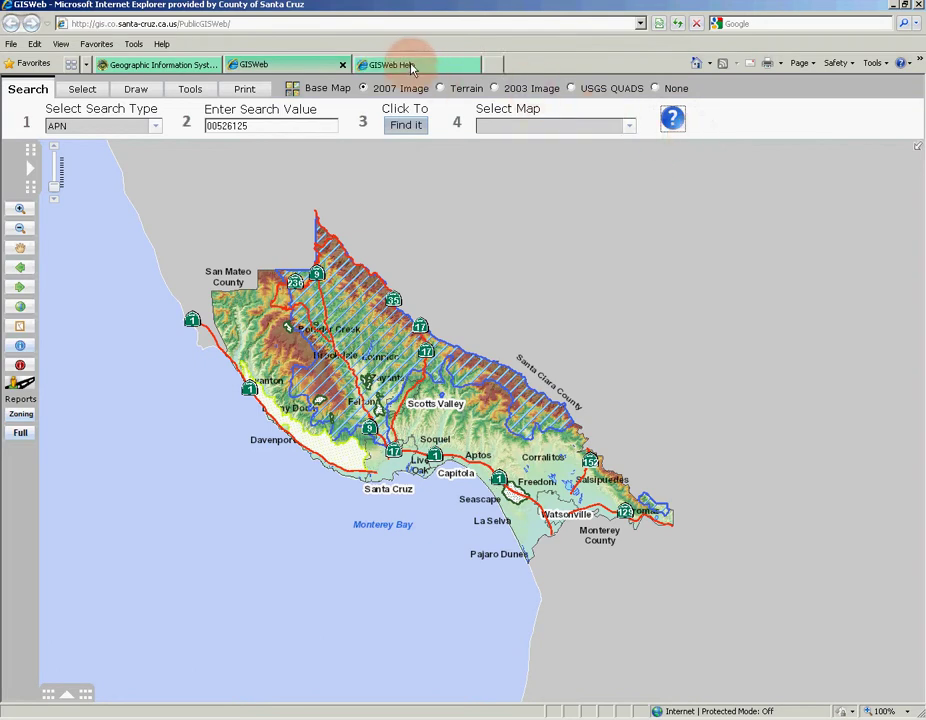
pyautogui.click(411, 67)
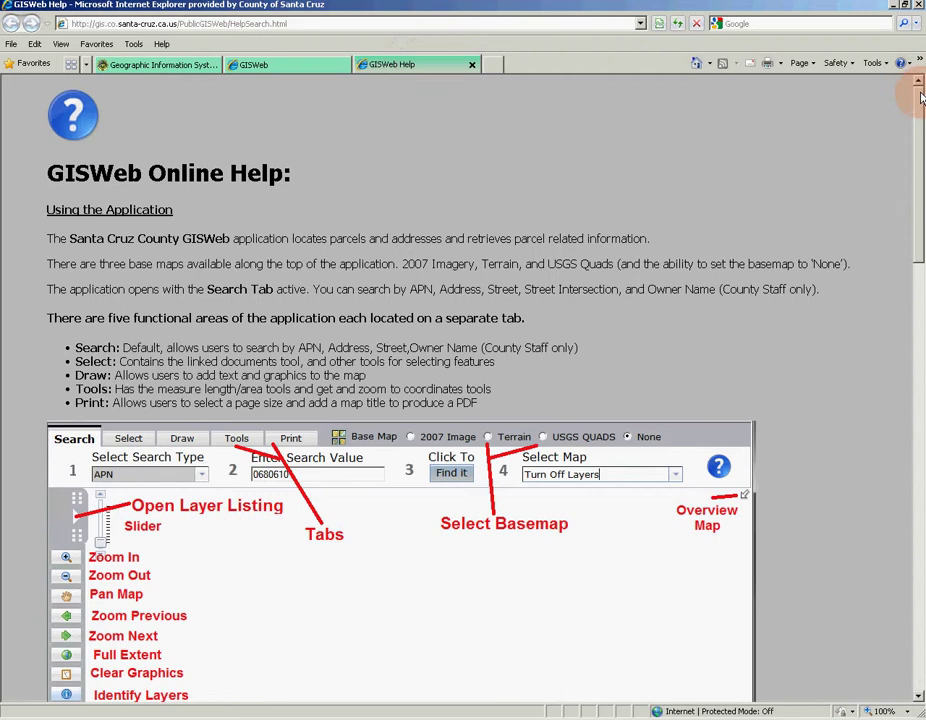
pyautogui.moveTo(921, 97); pyautogui.dragTo(921, 520)
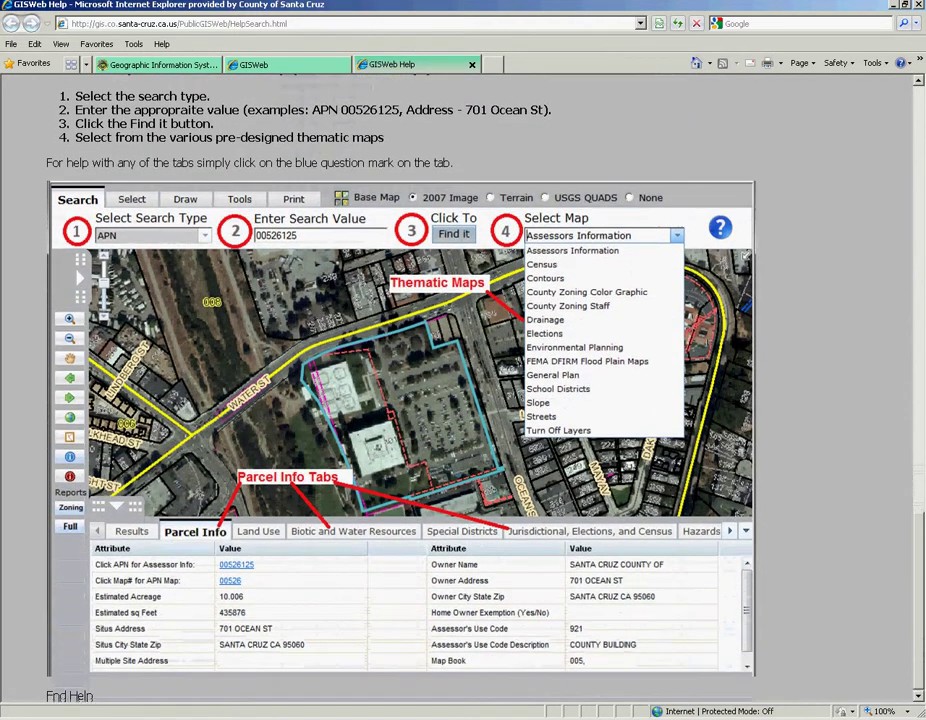